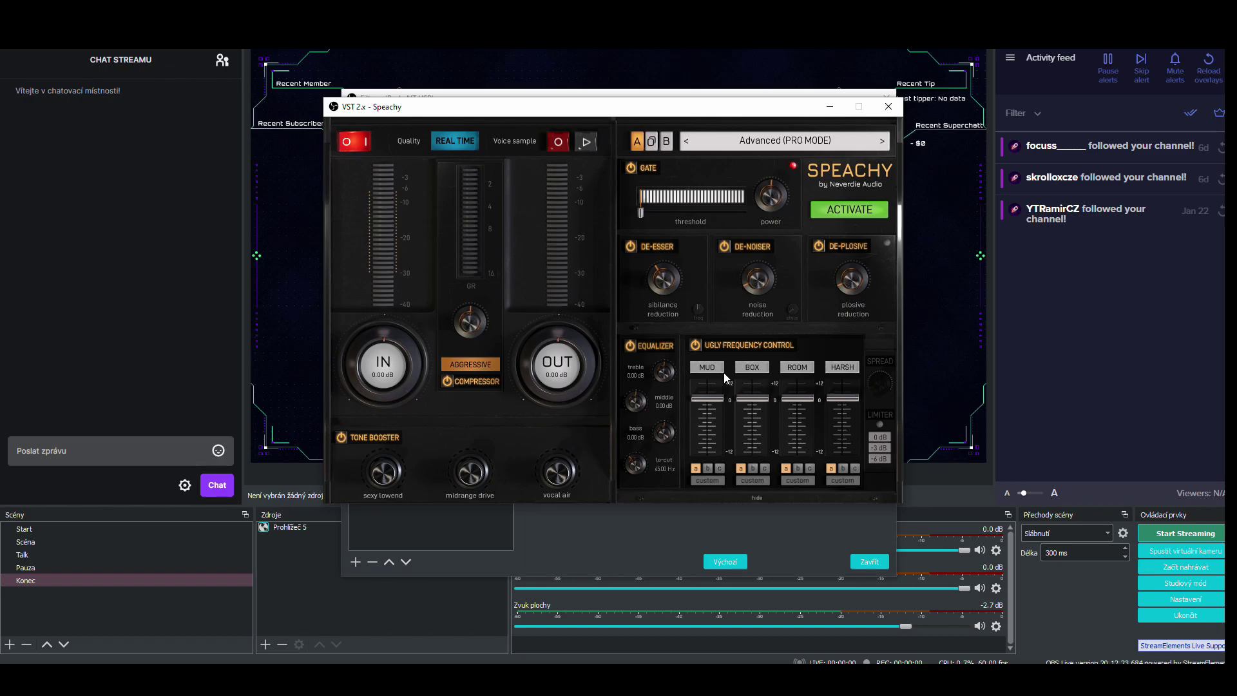
Close the Speachy plug-in interface and the audio filters window of the Rode NT USB source
{"action": "mouse_move", "coordinate": [798, 398]}
{"action": "left_mouse_down"}
{"action": "mouse_move", "coordinate": [798, 426]}
{"action": "mouse_move", "coordinate": [797, 400]}
{"action": "left_mouse_up"}
{"action": "left_click", "coordinate": [885, 101]}
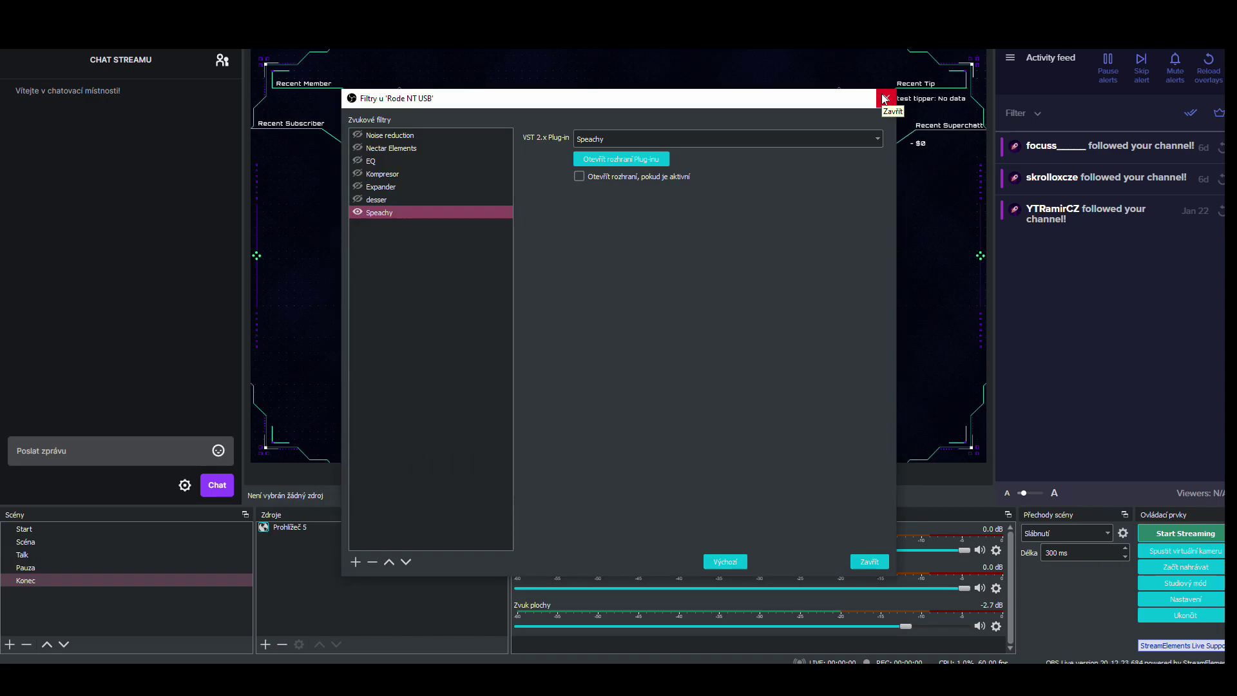
{"action": "left_click", "coordinate": [886, 99]}
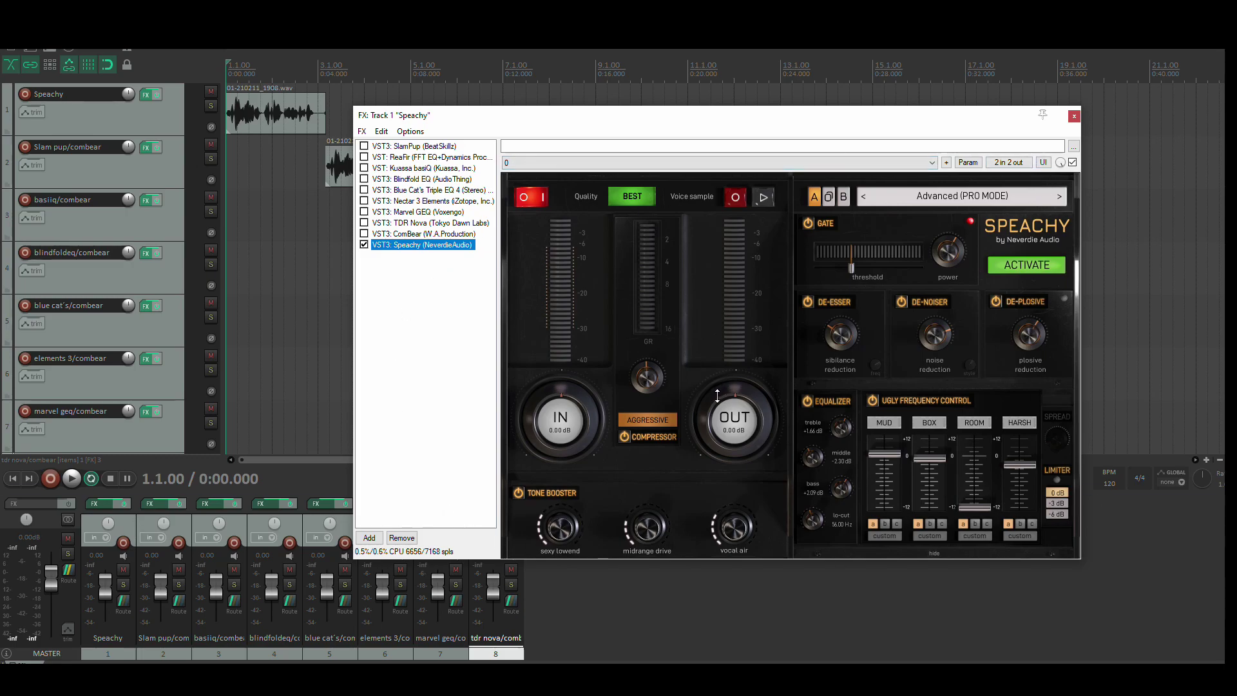
In REAPER, close the Speachy effects window and inspect SlamPup, ReaFir and ComBear on the Slam pup/combear track
{"action": "left_click", "coordinate": [1074, 116]}
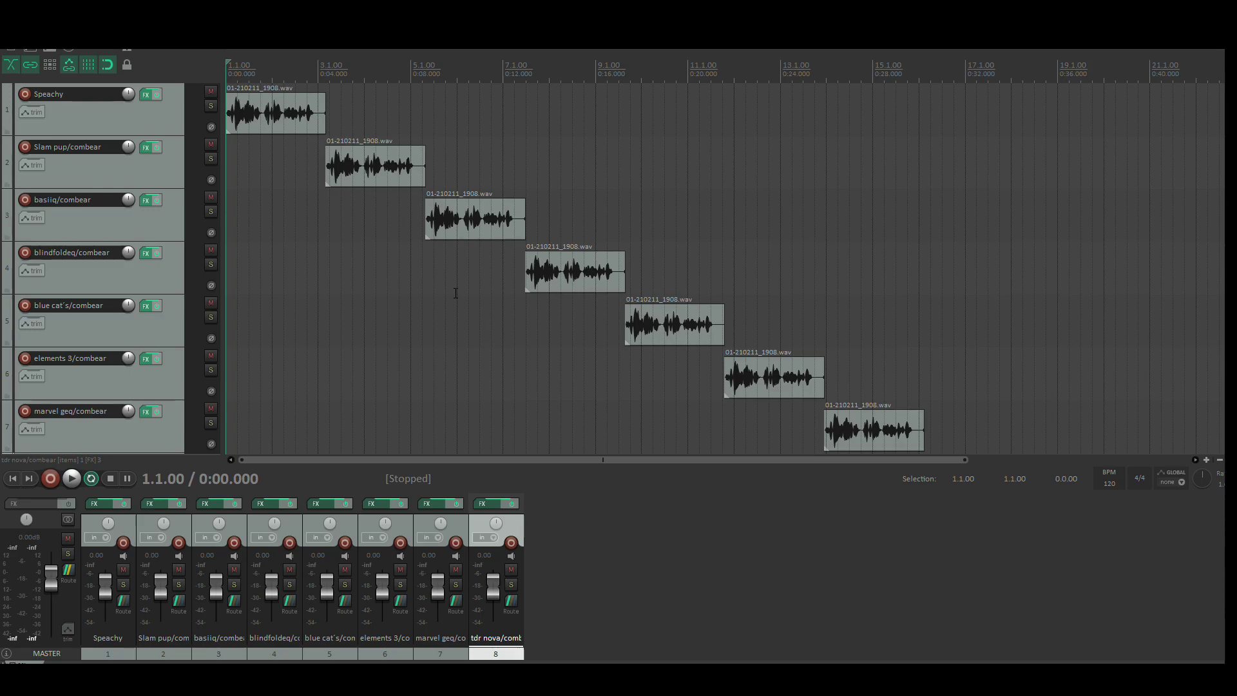
{"action": "left_click", "coordinate": [142, 152]}
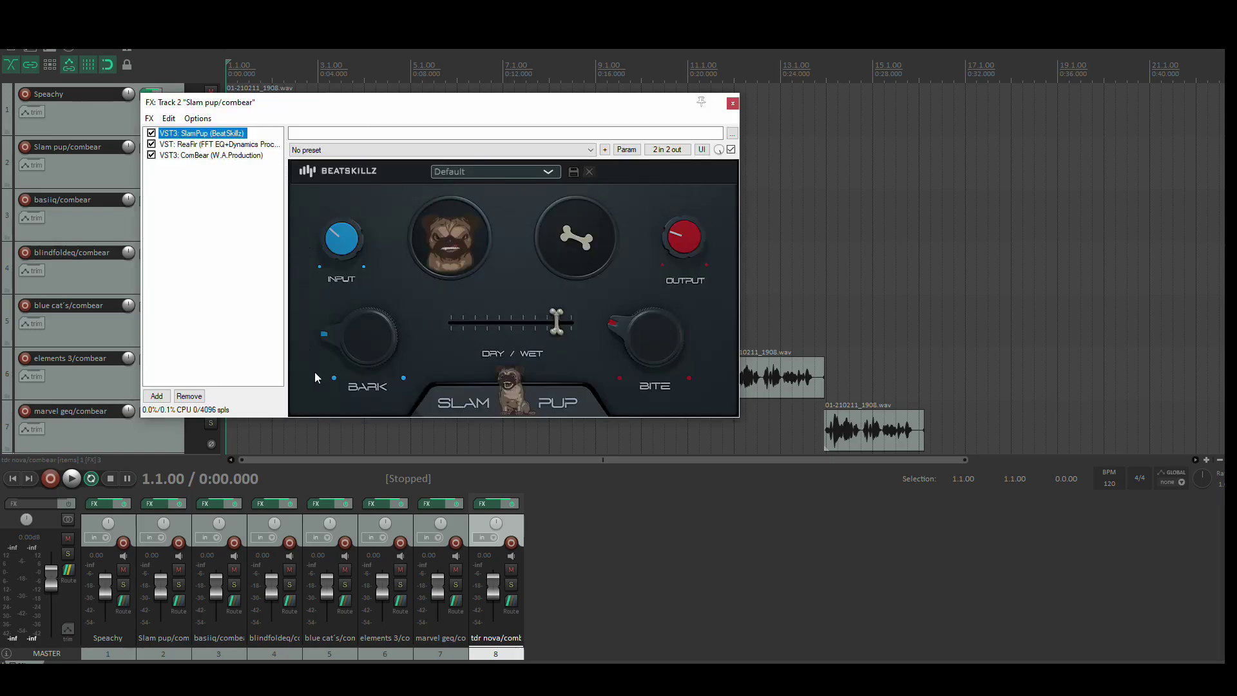
{"action": "left_click", "coordinate": [193, 144]}
{"action": "left_click", "coordinate": [193, 155]}
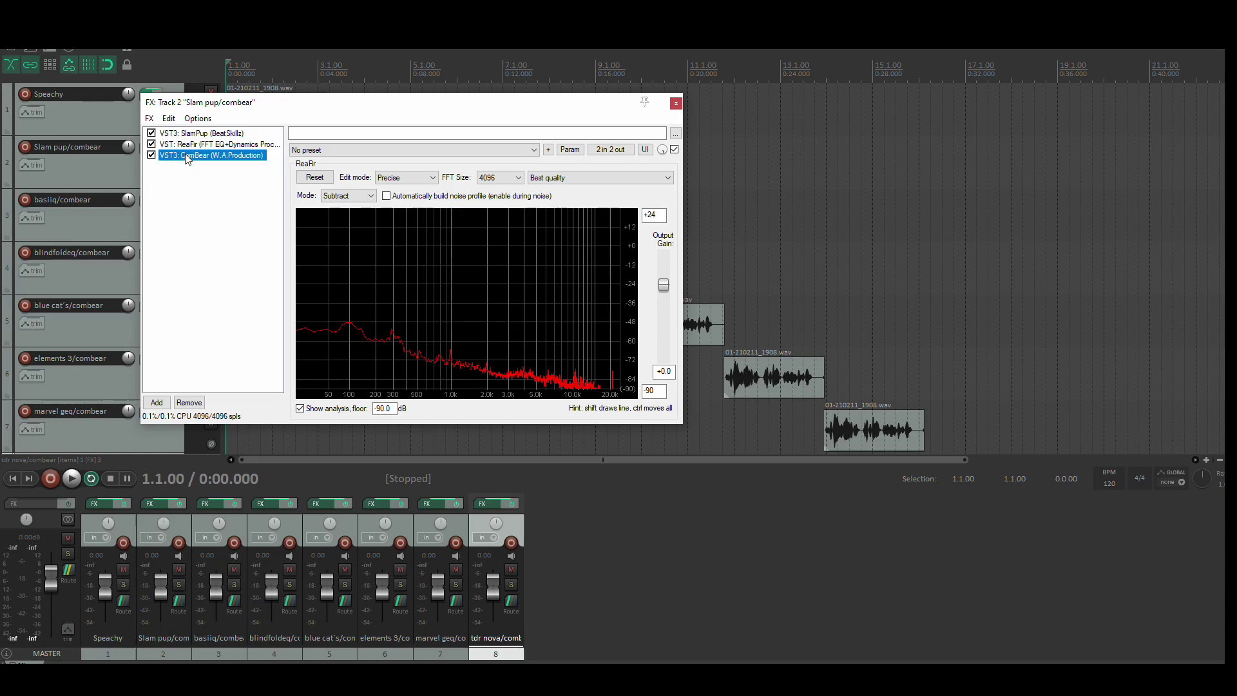
{"action": "key", "text": "Escape"}
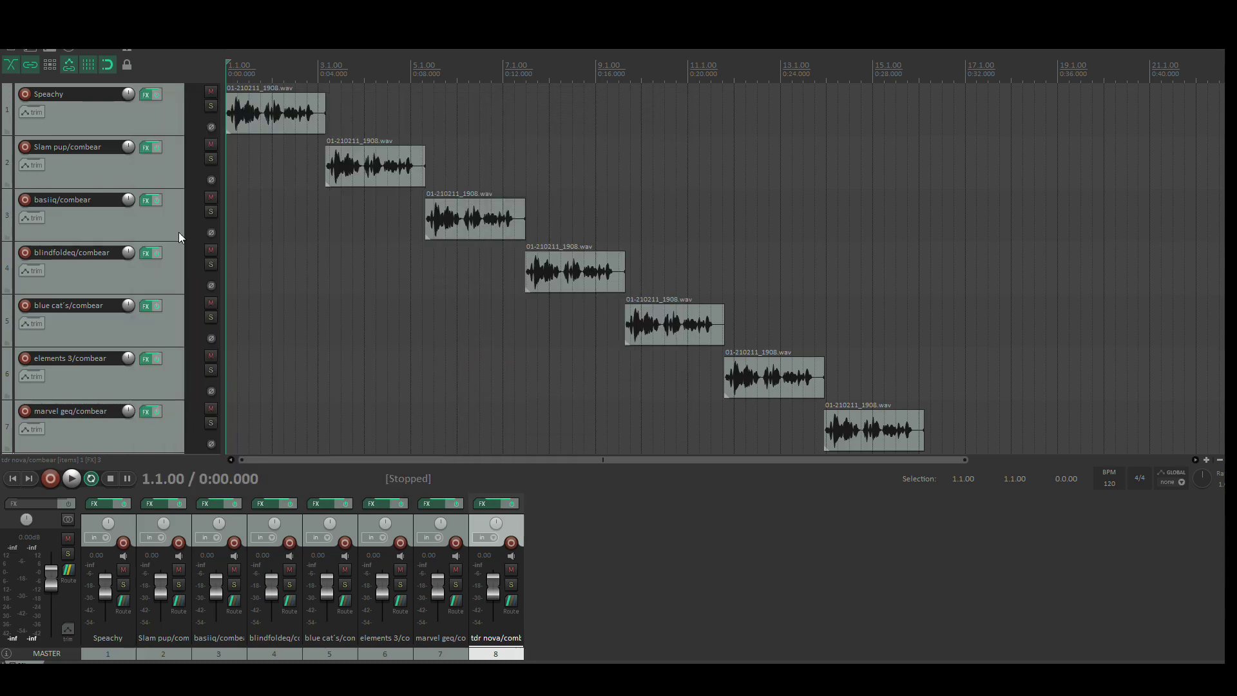
View the effect chains of the basiiq/combear and blindfoldeq/combear tracks, closing each one
{"action": "left_click", "coordinate": [145, 203]}
{"action": "key", "text": "Escape"}
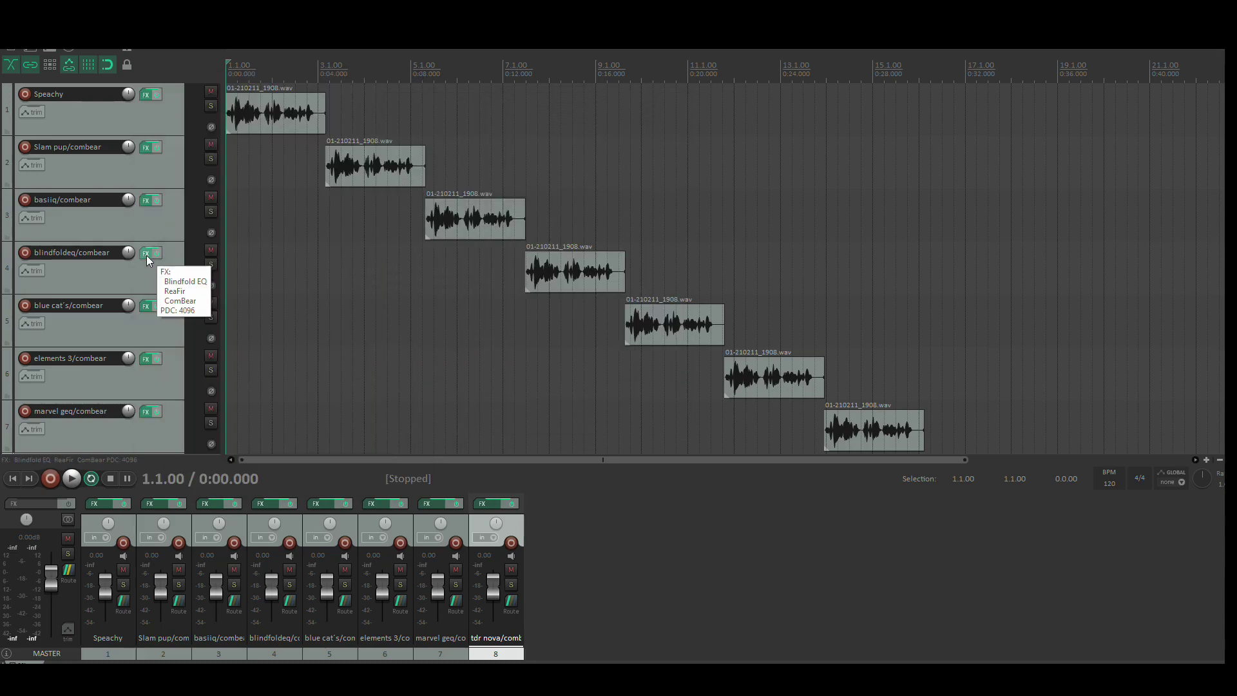
{"action": "left_click", "coordinate": [145, 256]}
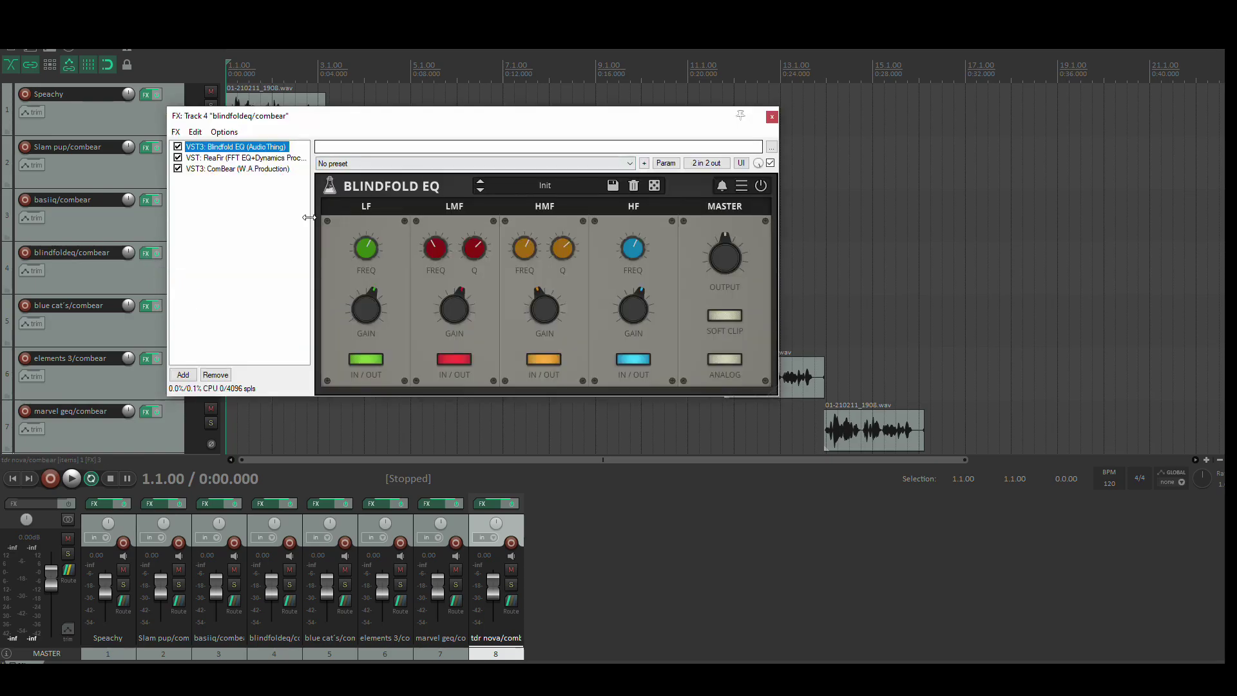
{"action": "key", "text": "Escape"}
View the effect chains of the blue cat's/combear and elements 3/combear tracks, closing each one
{"action": "scroll", "coordinate": [171, 267], "scroll_direction": "down", "scroll_amount": 3}
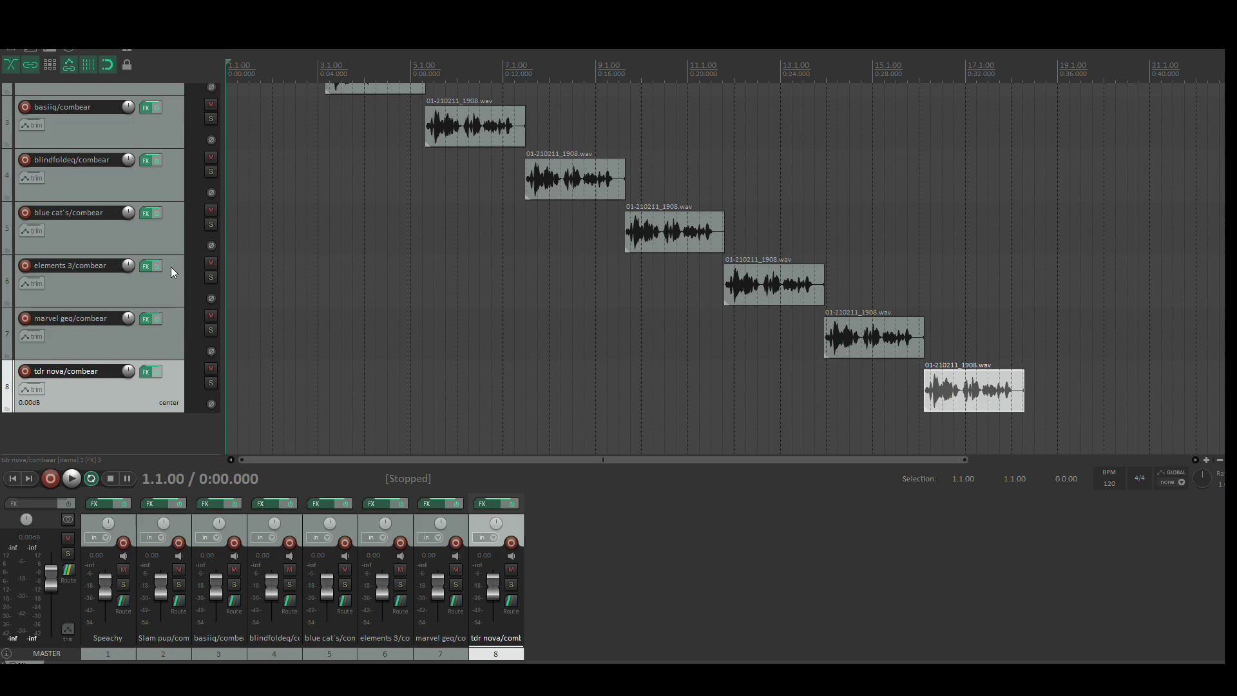
{"action": "left_click", "coordinate": [146, 214]}
{"action": "key", "text": "Escape"}
{"action": "left_click", "coordinate": [146, 265]}
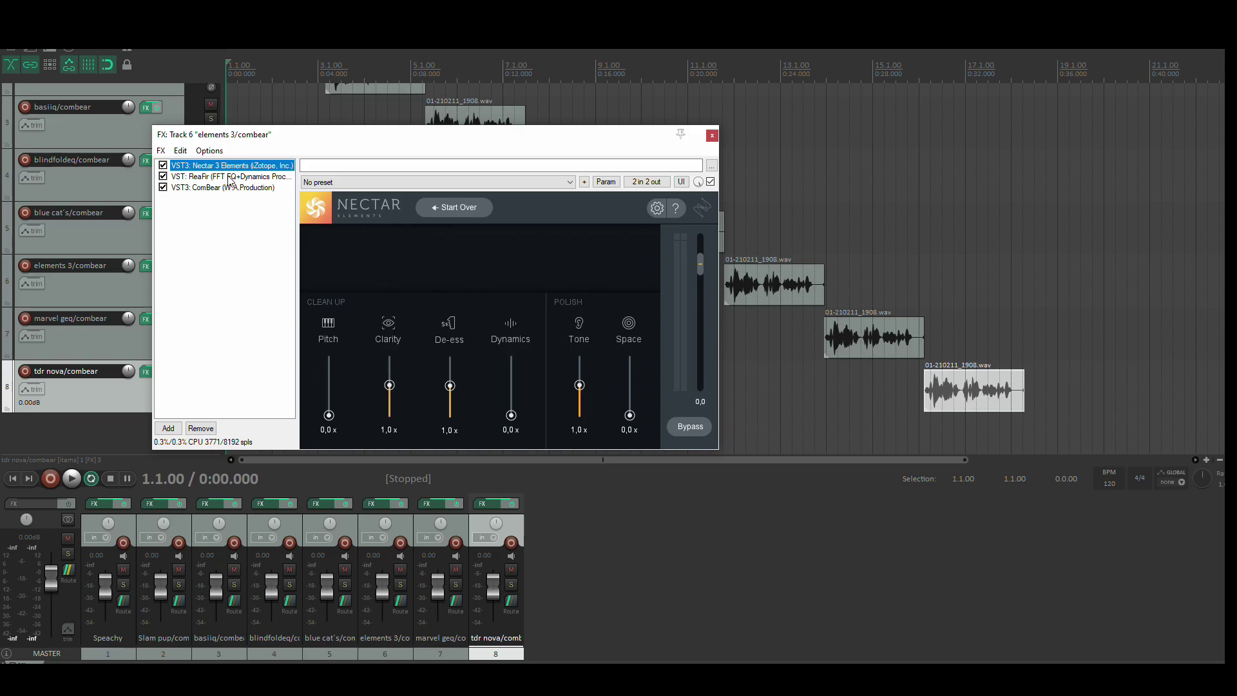
{"action": "key", "text": "Escape"}
View the effect chains of the marvel geq/combear and tdr nova/combear tracks and show the whole timeline
{"action": "left_click", "coordinate": [146, 319]}
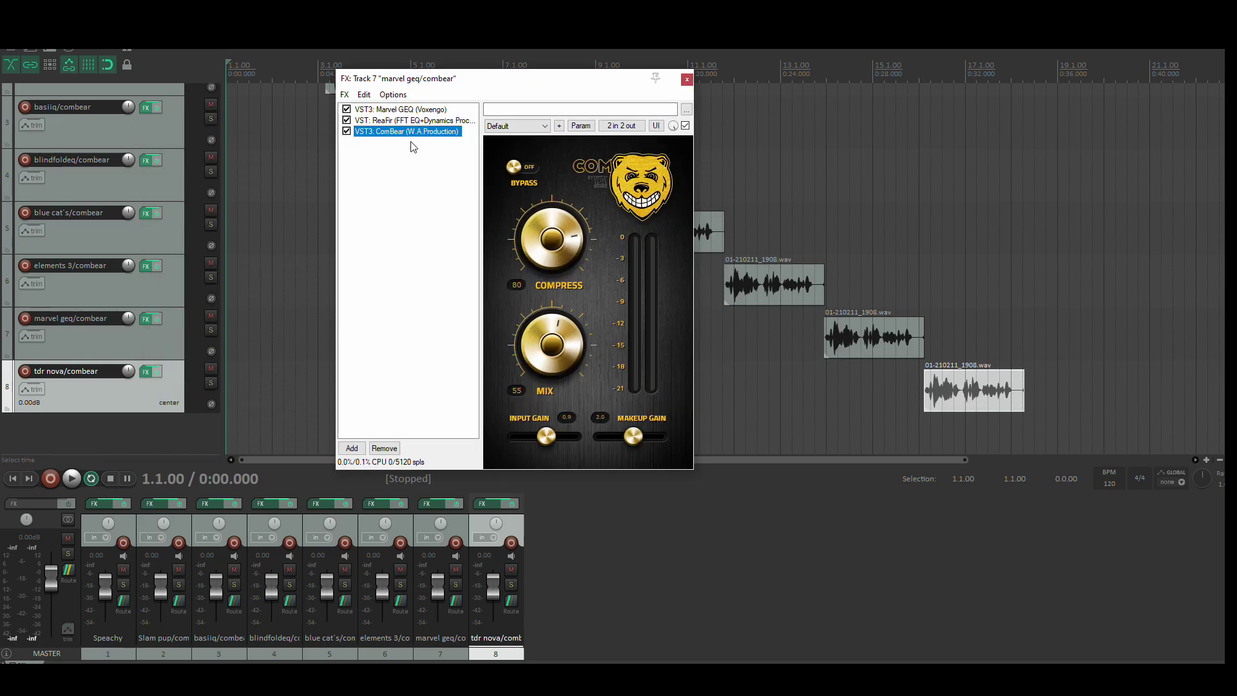
{"action": "key", "text": "Escape"}
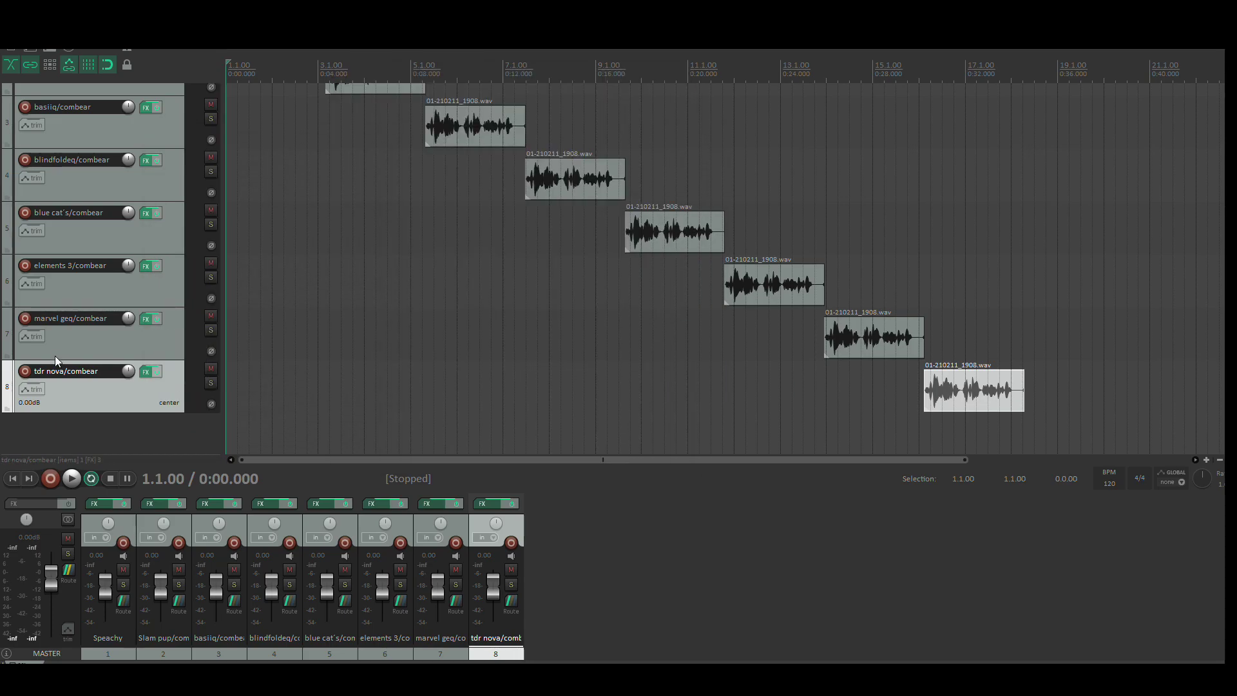
{"action": "left_click", "coordinate": [146, 373]}
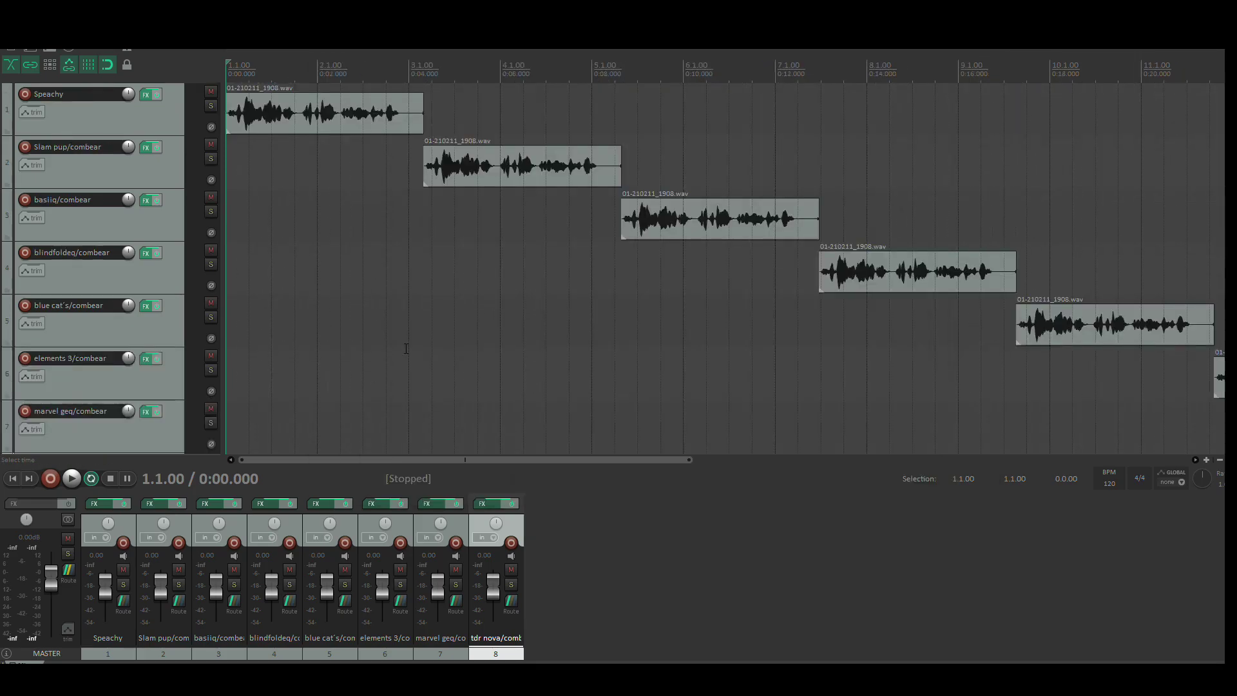
{"action": "scroll", "coordinate": [407, 349], "scroll_direction": "down", "scroll_amount": 3}
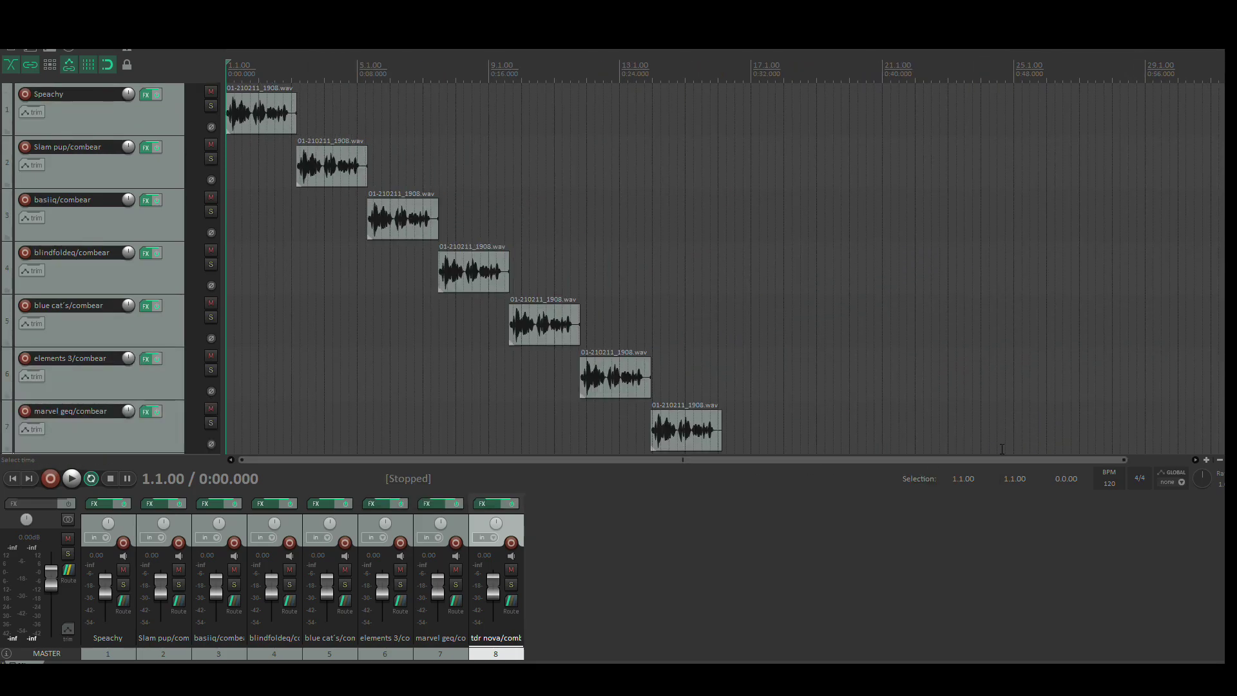
Browse the SlamPup presets on the Slam pup/combear track, keep Husky and close the effects window
{"action": "left_click", "coordinate": [147, 152]}
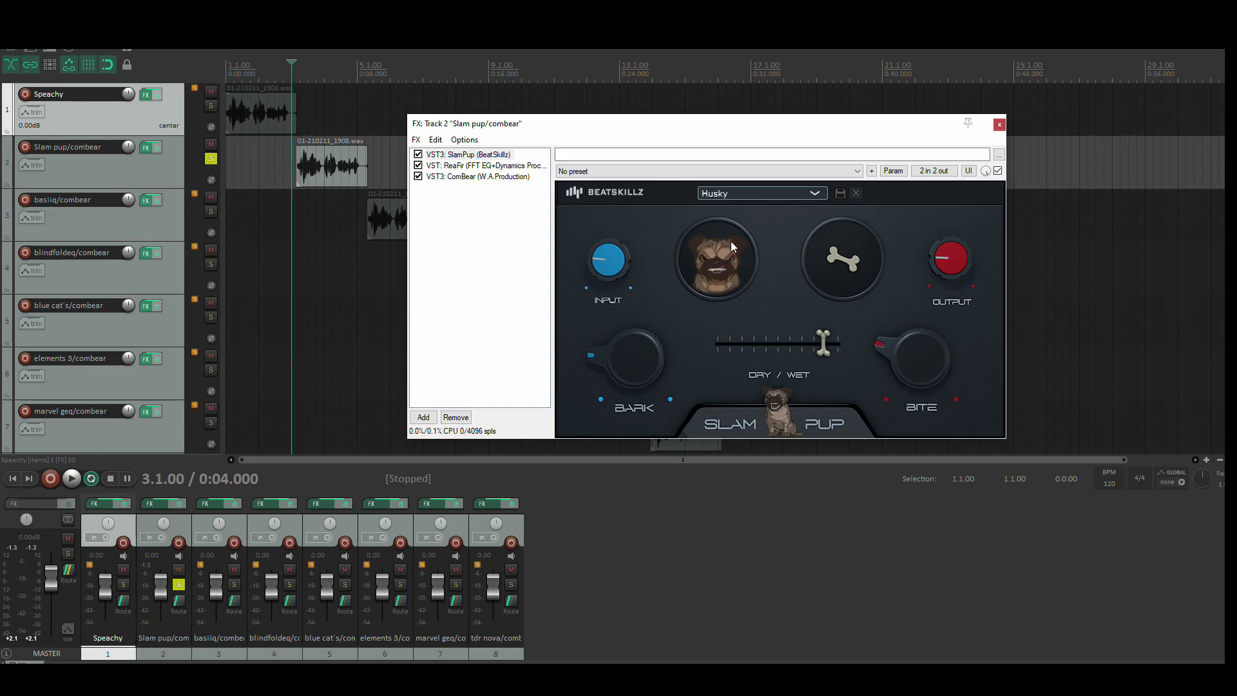
{"action": "left_click", "coordinate": [735, 193]}
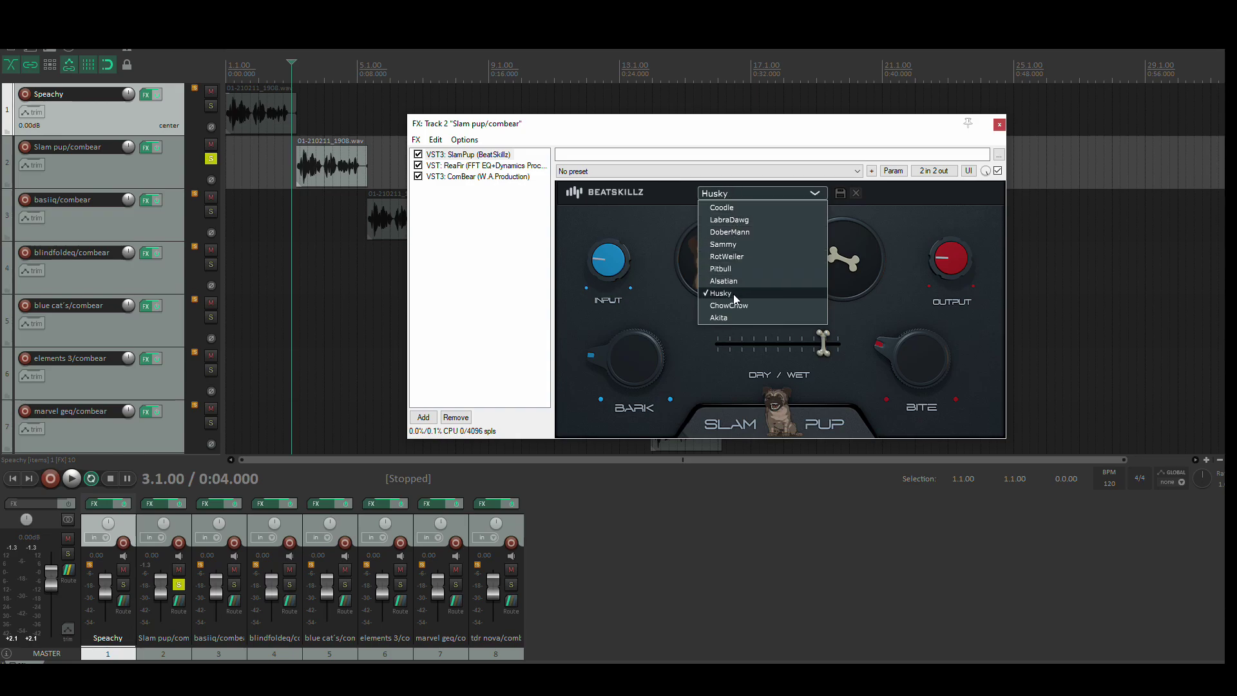
{"action": "left_click", "coordinate": [768, 196]}
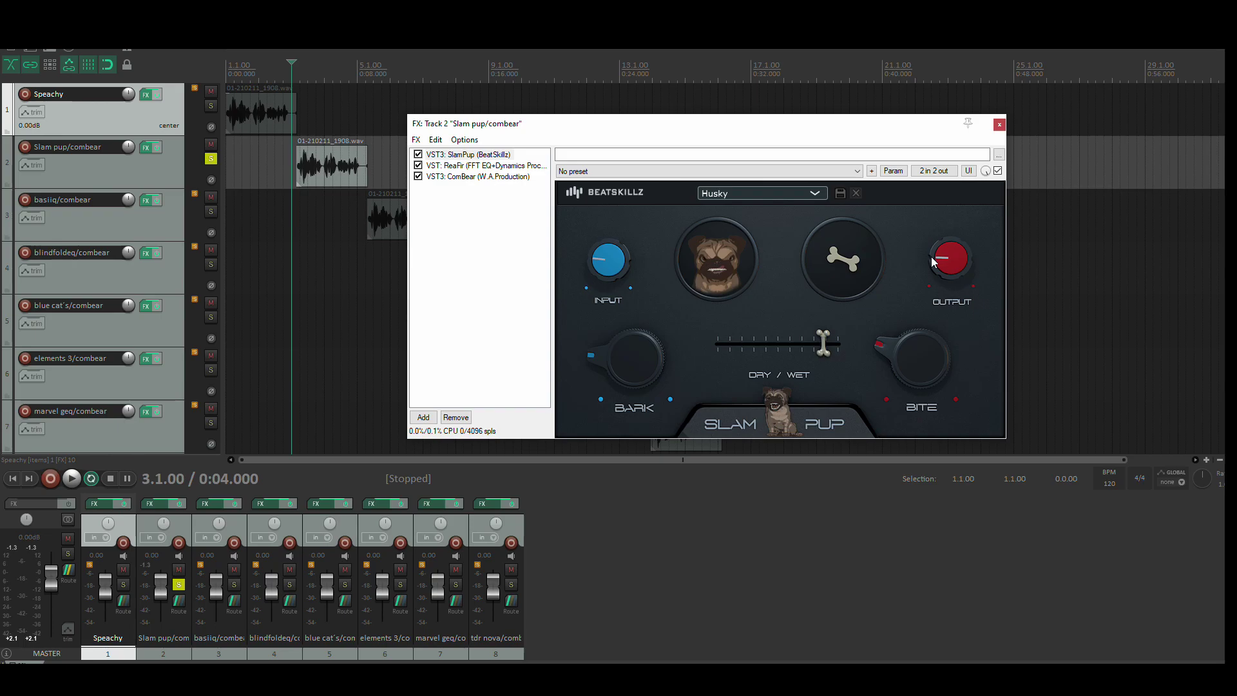
{"action": "left_click", "coordinate": [1000, 125]}
Play the project from the beginning through the clips on all eight tracks, and stop playback
{"action": "key", "text": "Home"}
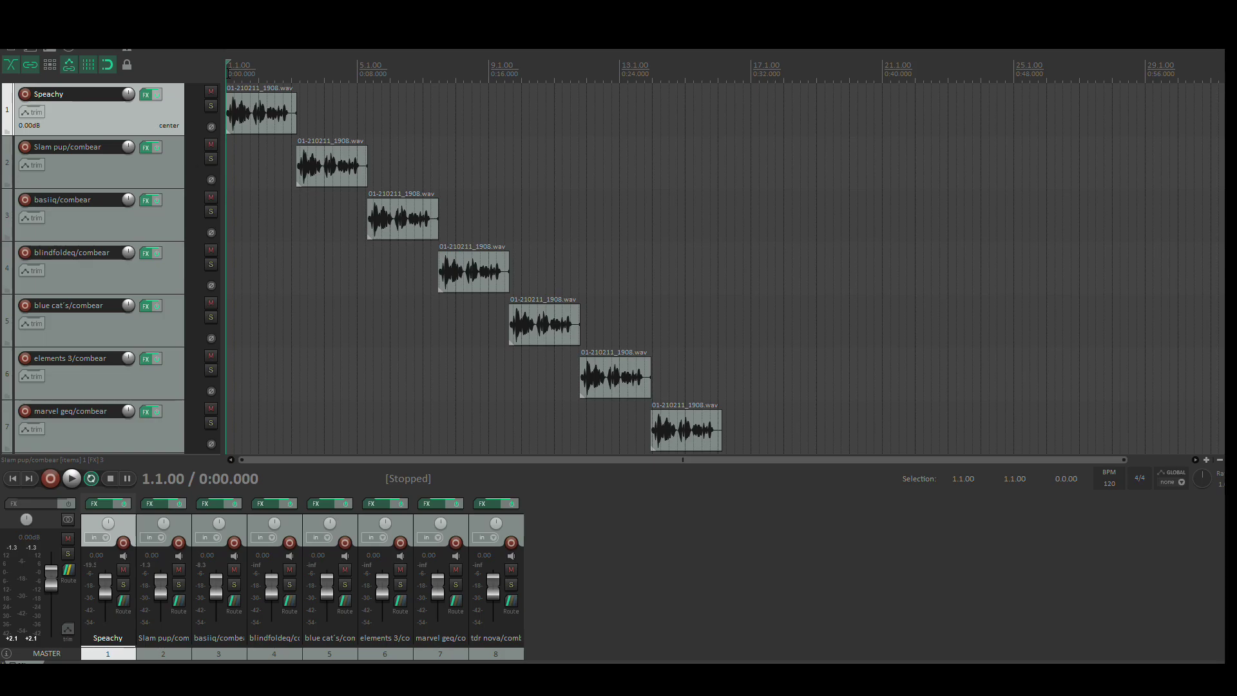
{"action": "key", "text": "space"}
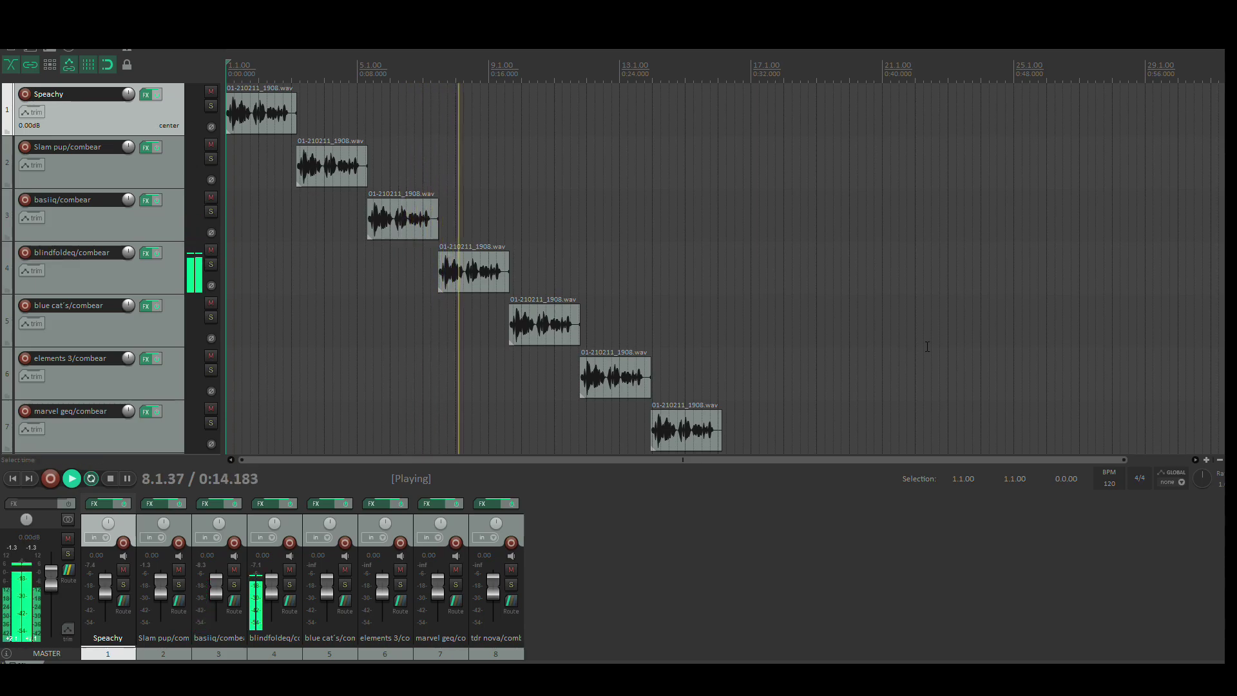
{"action": "scroll", "coordinate": [412, 267], "scroll_direction": "down", "scroll_amount": 3}
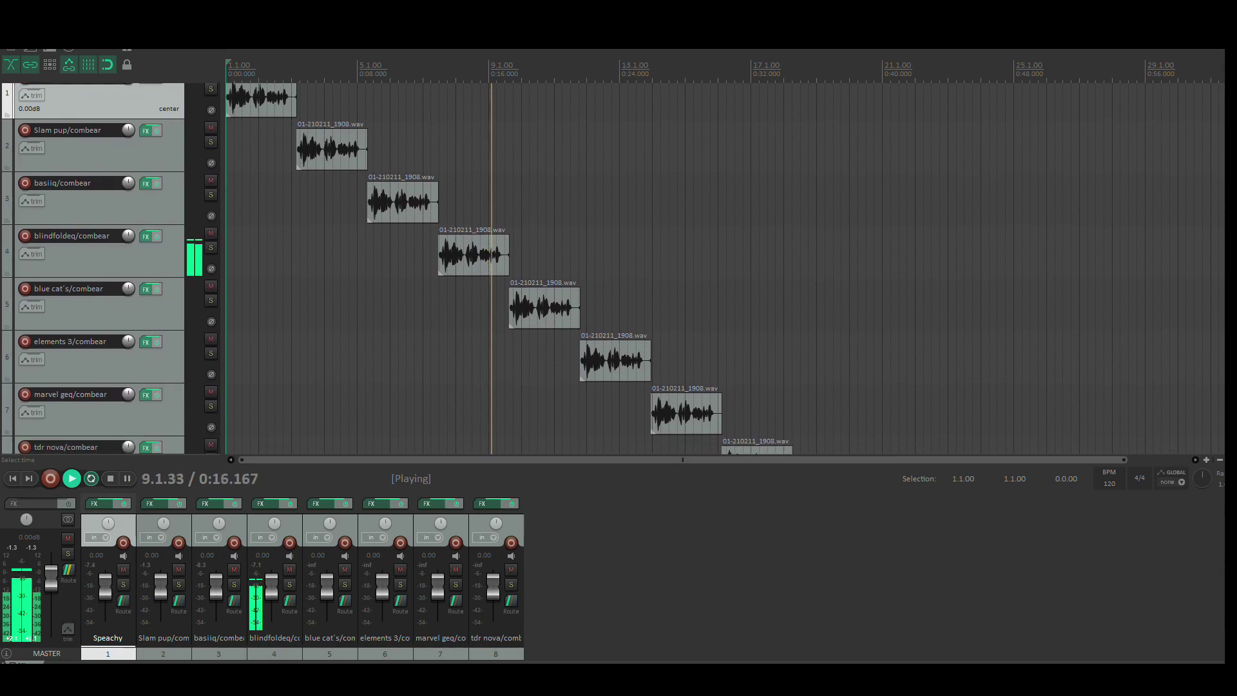
{"action": "scroll", "coordinate": [1162, 330], "scroll_direction": "down", "scroll_amount": 1}
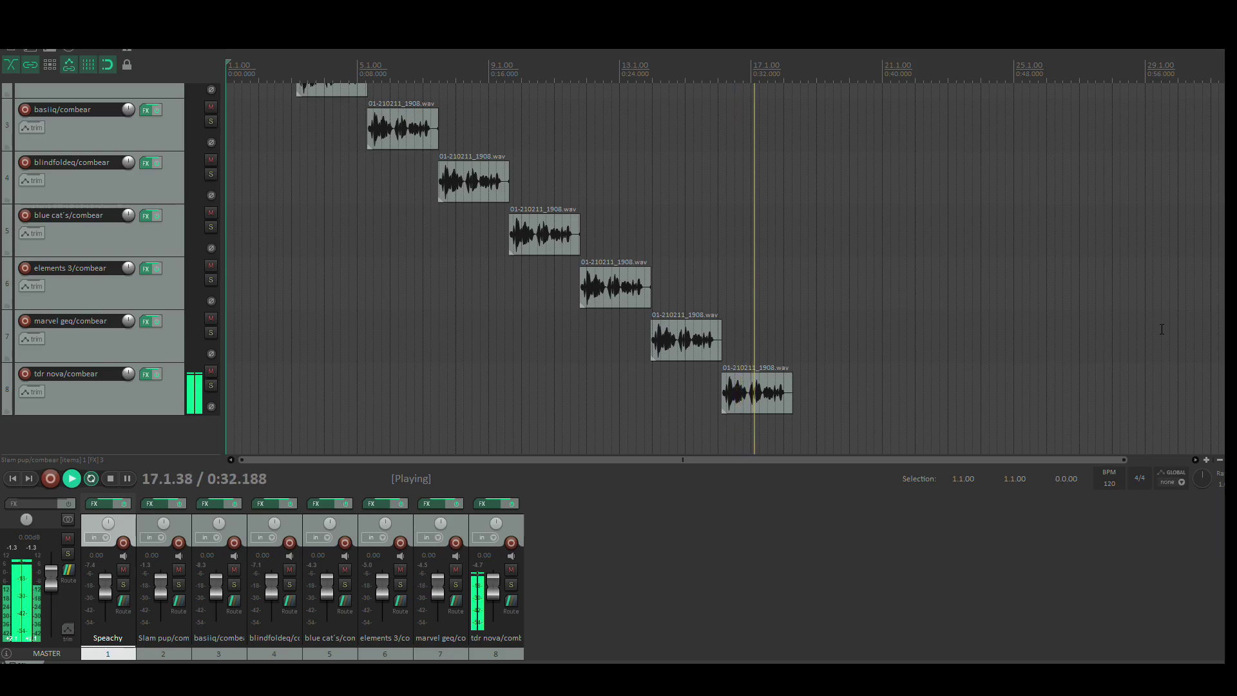
{"action": "key", "text": "space"}
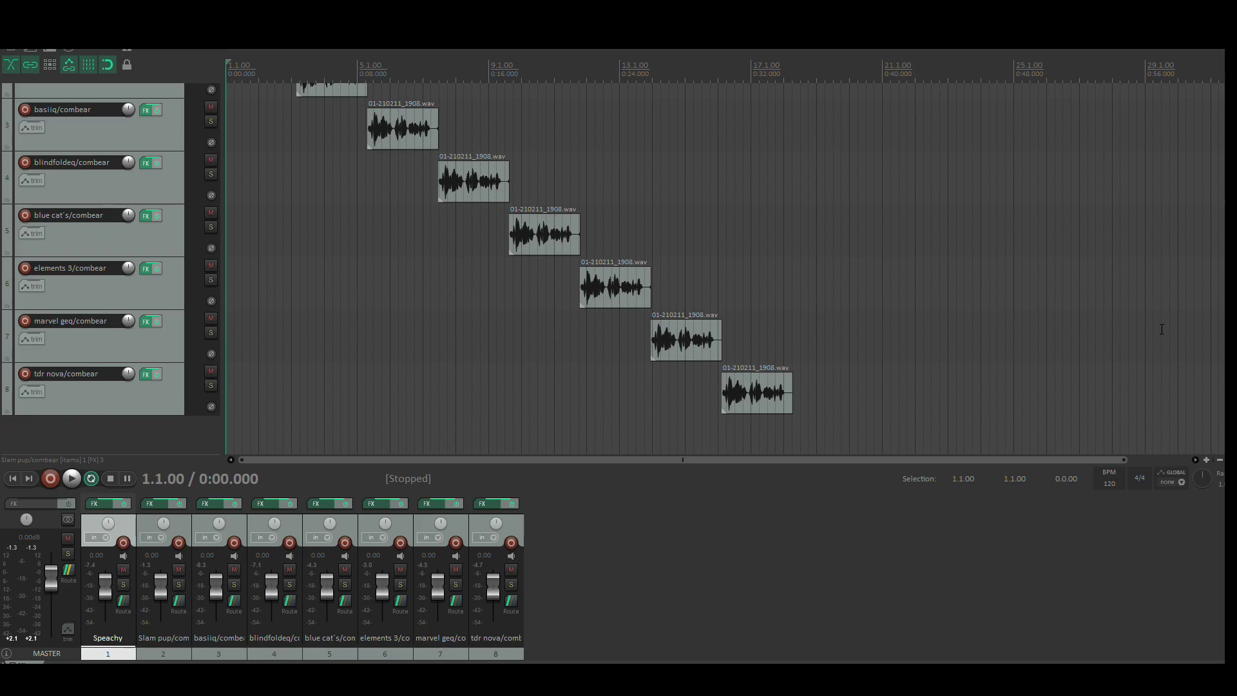
Examine the effect chain of the Speachy track and close its window
{"action": "scroll", "coordinate": [805, 343], "scroll_direction": "up", "scroll_amount": 2}
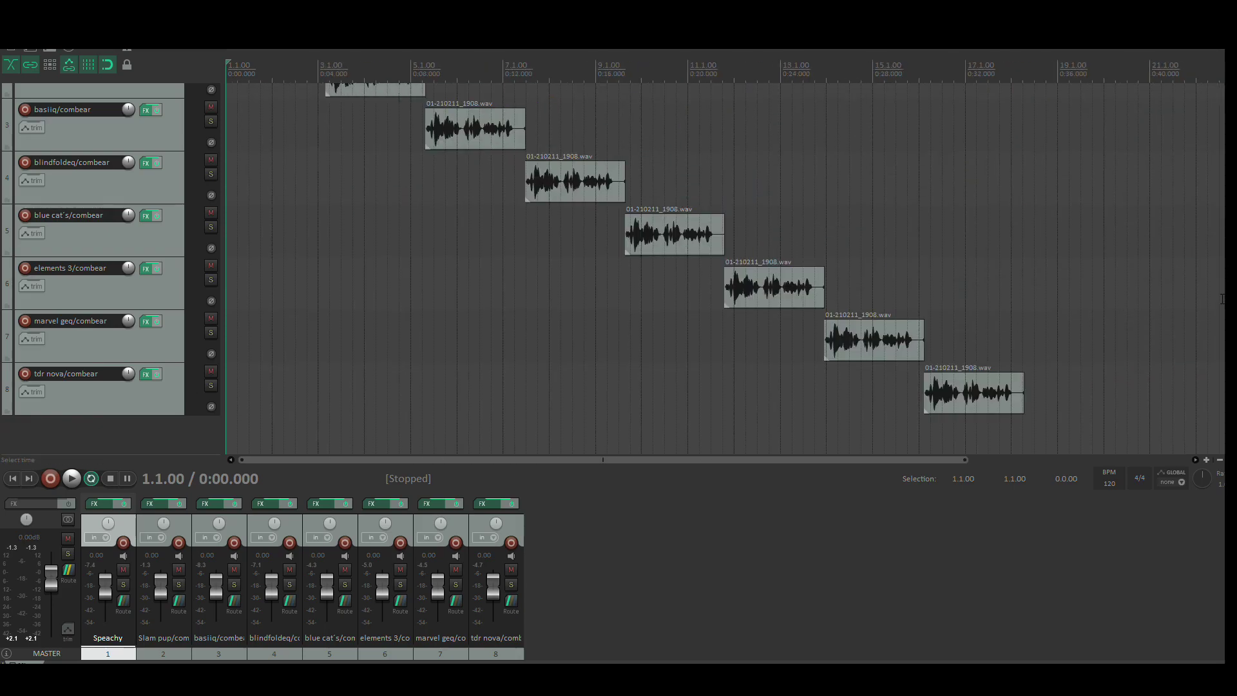
{"action": "scroll", "coordinate": [1107, 200], "scroll_direction": "up", "scroll_amount": 2}
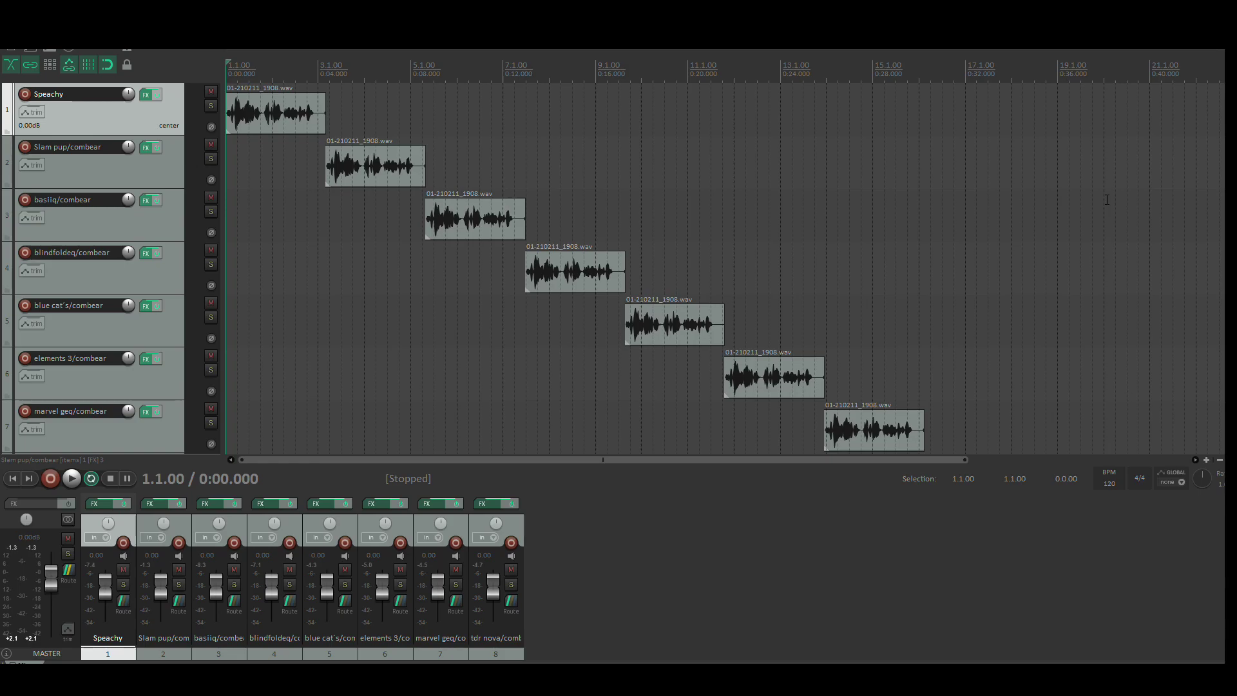
{"action": "key", "text": "shift+f"}
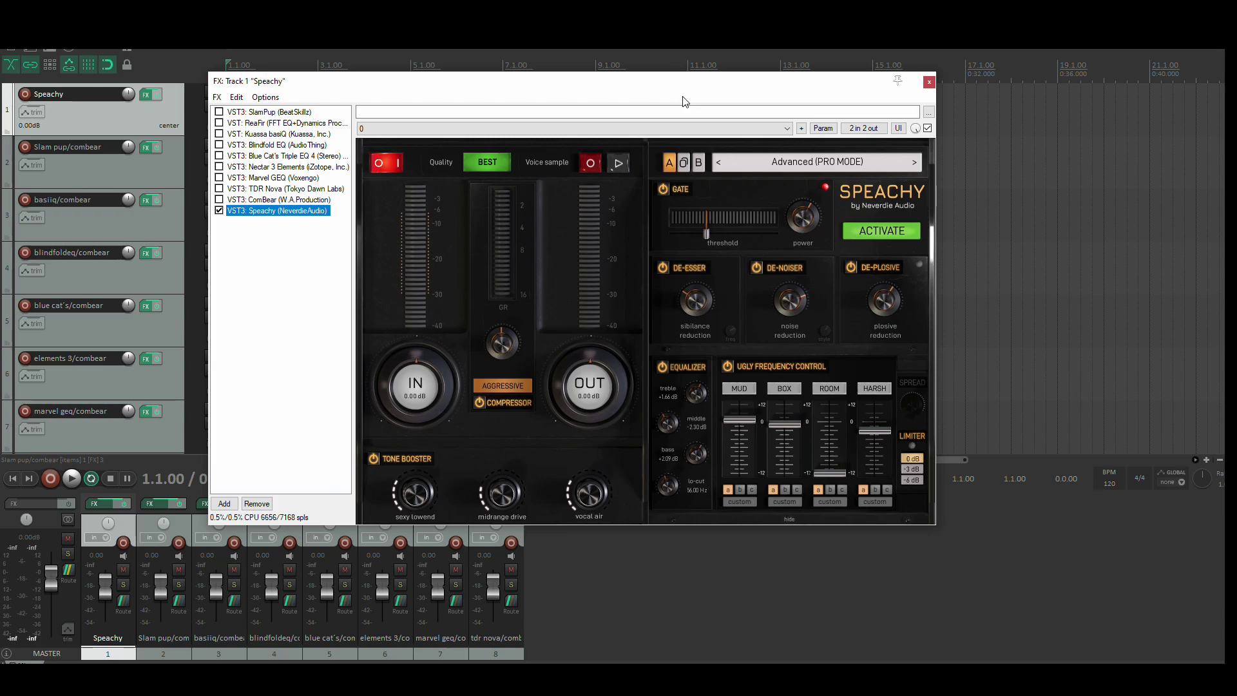
{"action": "key", "text": "Escape"}
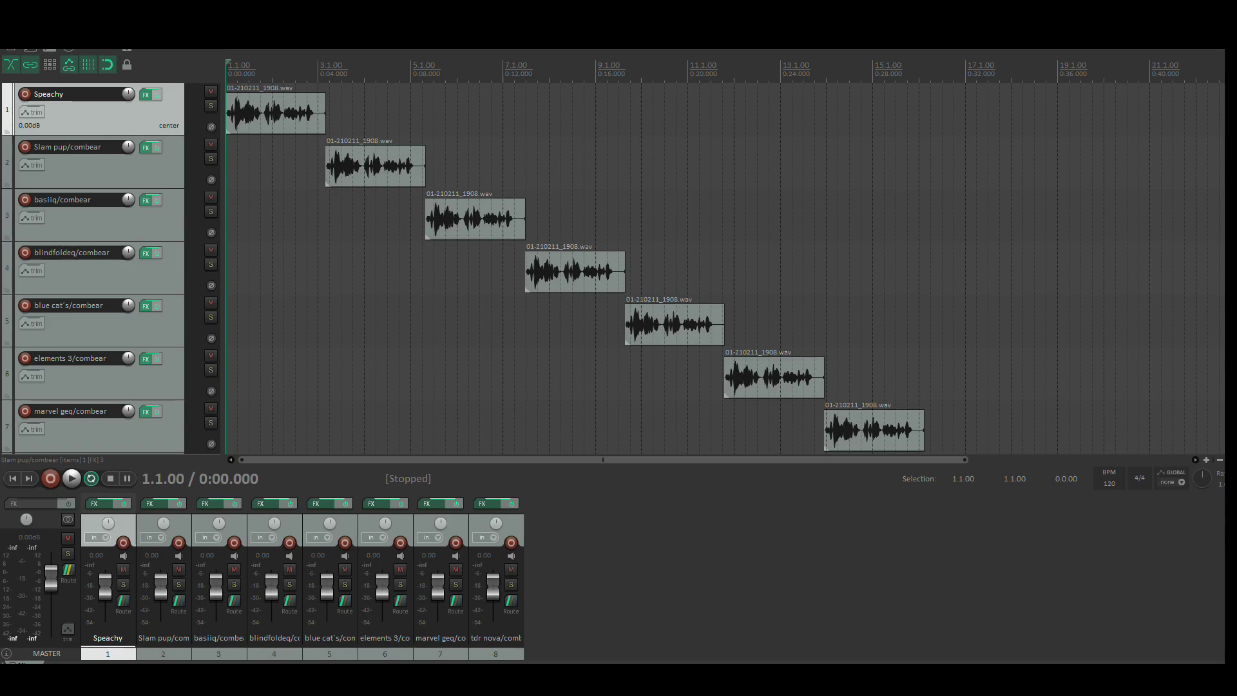
{"action": "scroll", "coordinate": [625, 269], "scroll_direction": "down", "scroll_amount": 2}
{"action": "scroll", "coordinate": [625, 269], "scroll_direction": "down", "scroll_amount": 3}
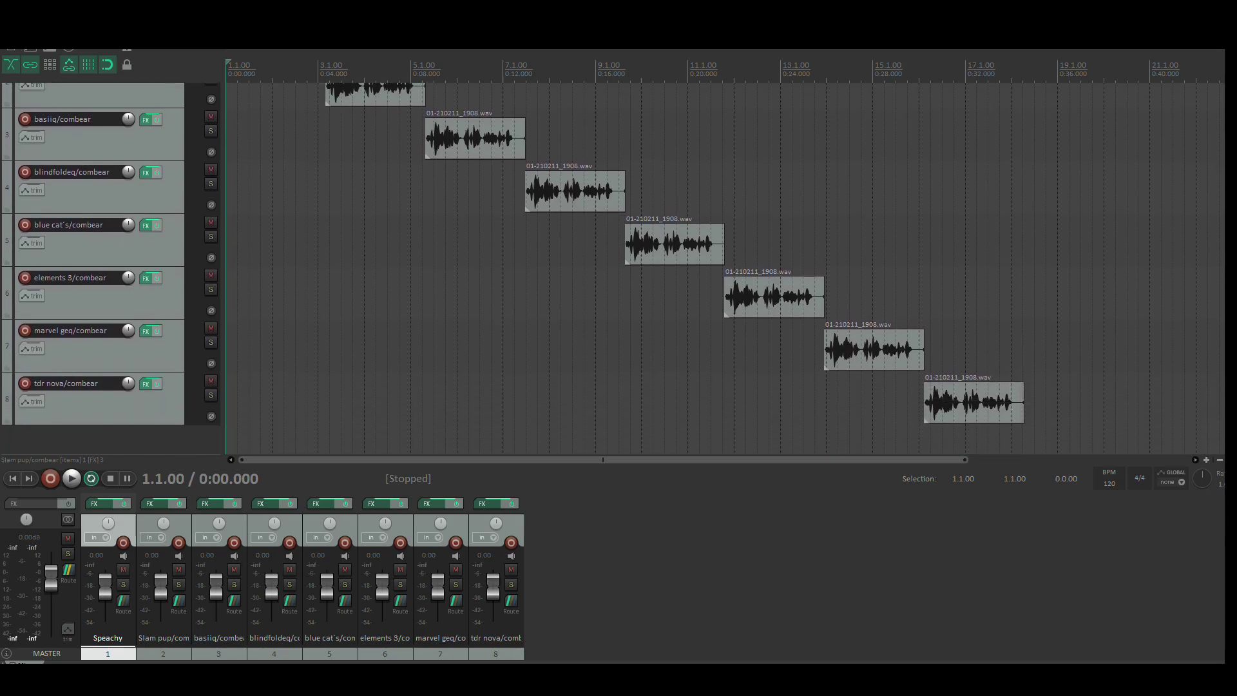
{"action": "scroll", "coordinate": [1218, 128], "scroll_direction": "up", "scroll_amount": 5}
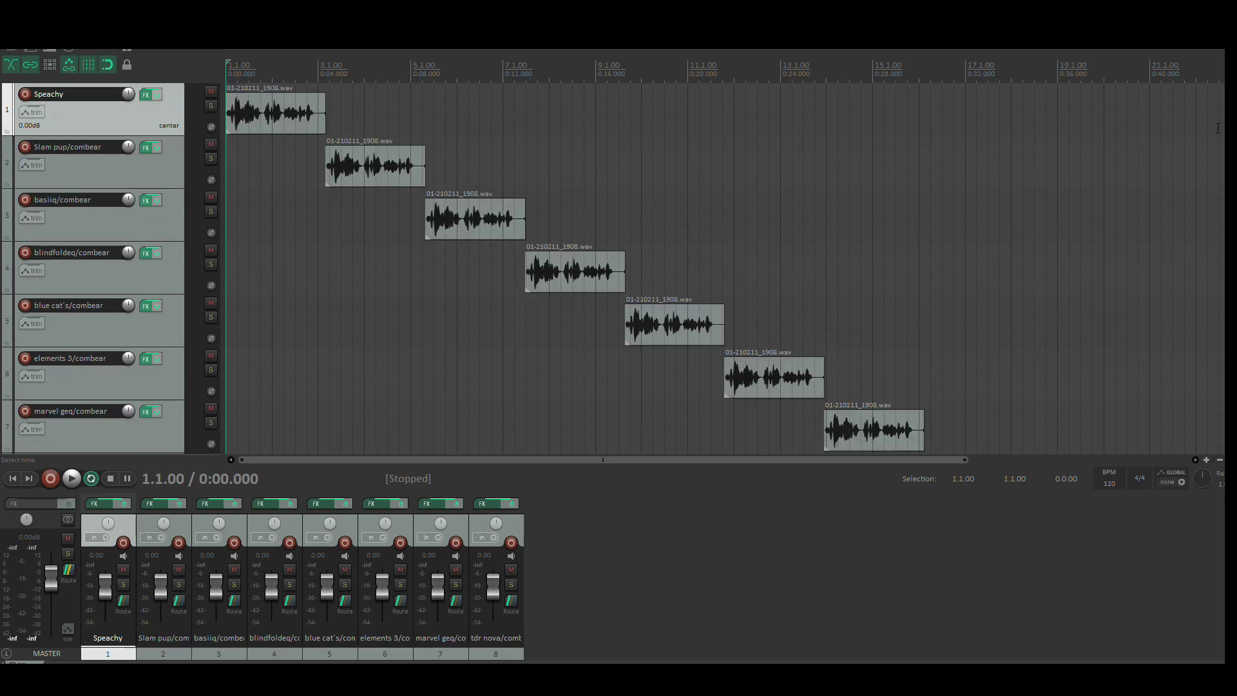